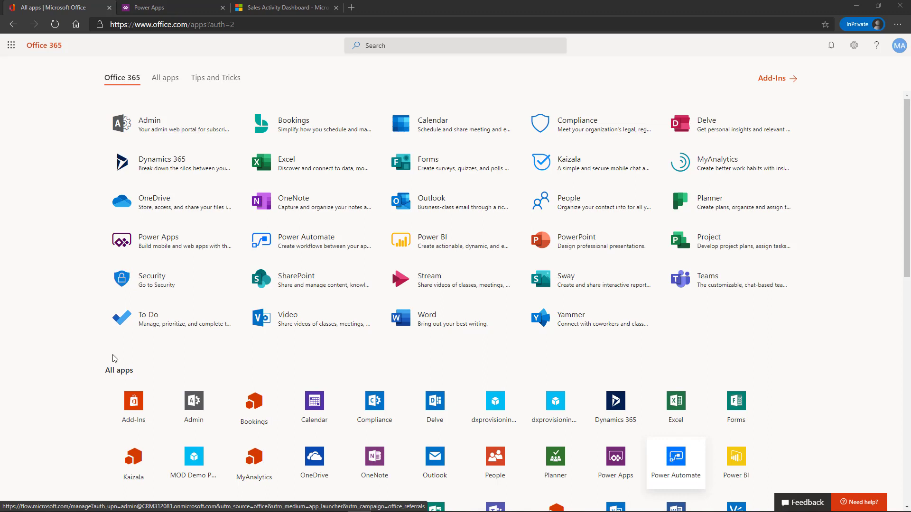
click(175, 5)
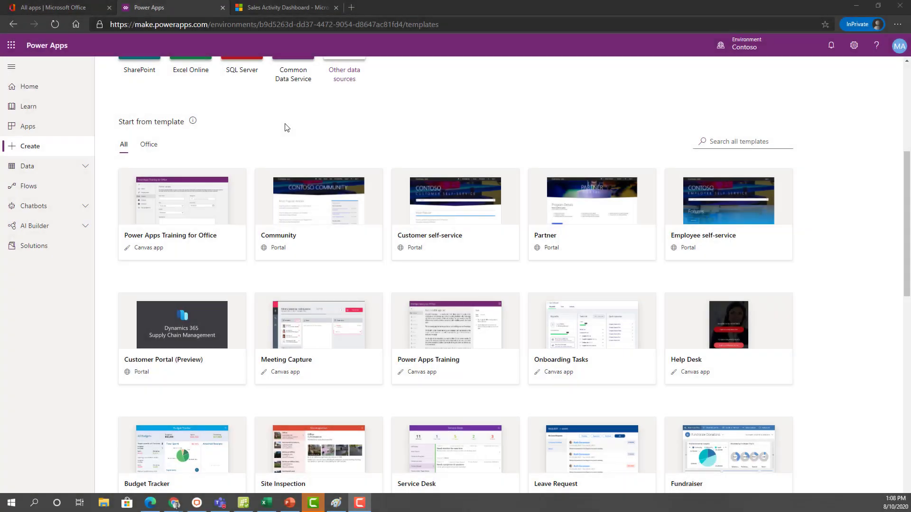
Open the first lead (Northwind Traders) from the Sales Activity Dashboard's Open Leads list.
click(284, 8)
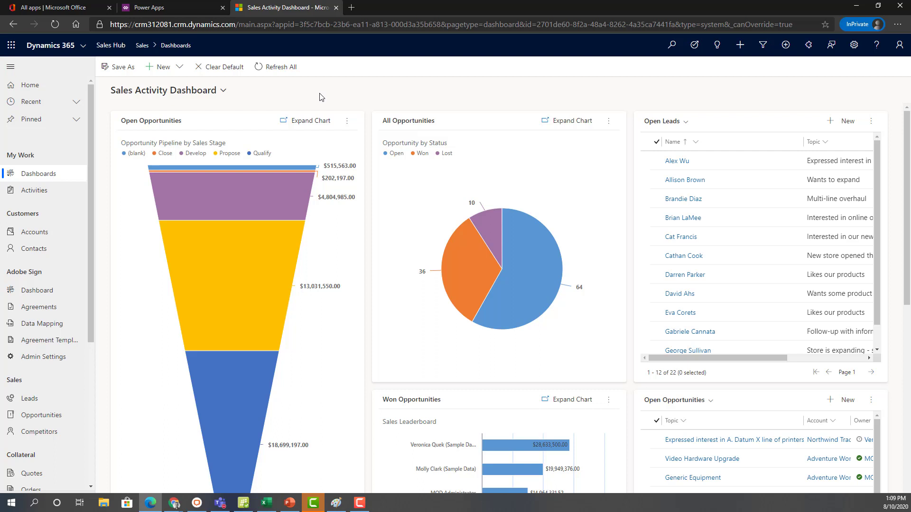
click(838, 162)
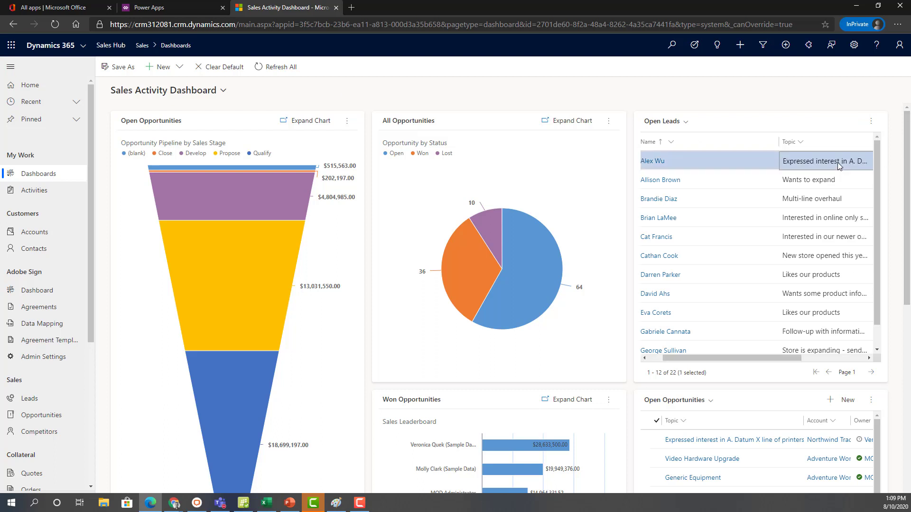
double_click(767, 156)
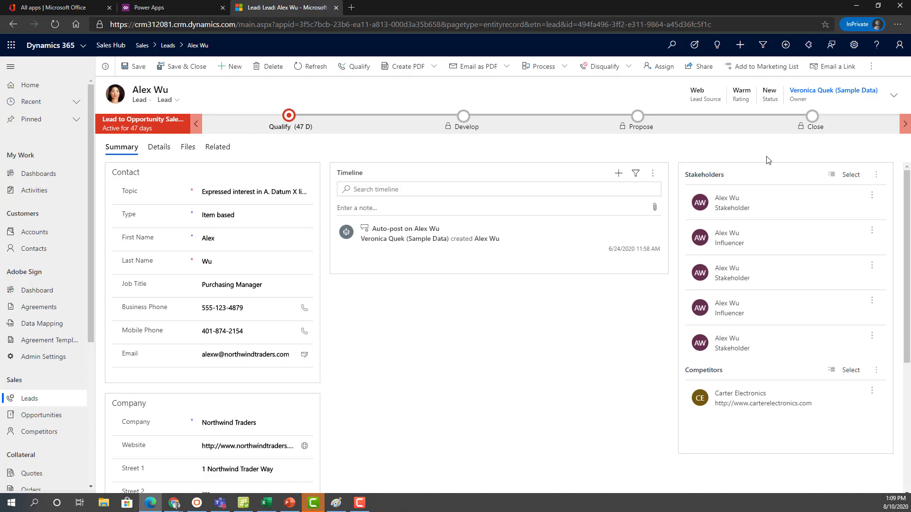
Review the Northwind Traders lead's Qualify stage checklist, then close it.
click(291, 128)
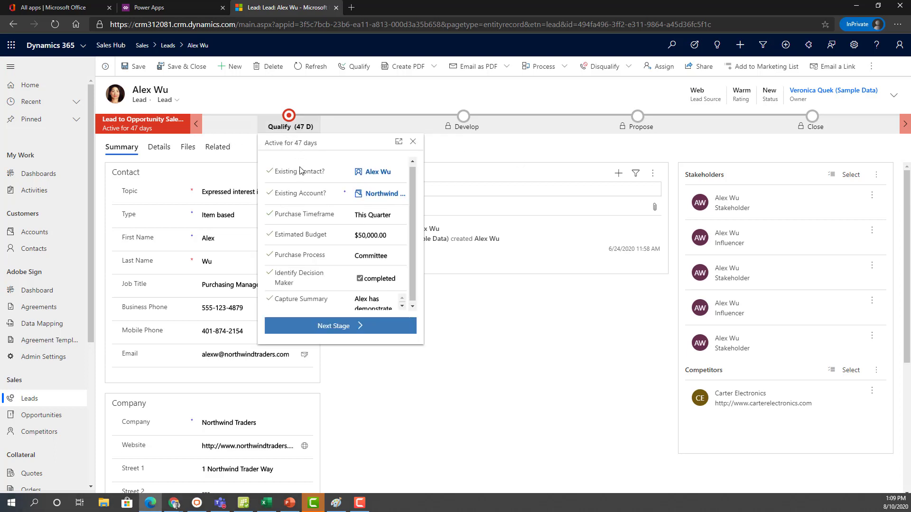
scroll(315, 205, down, 1)
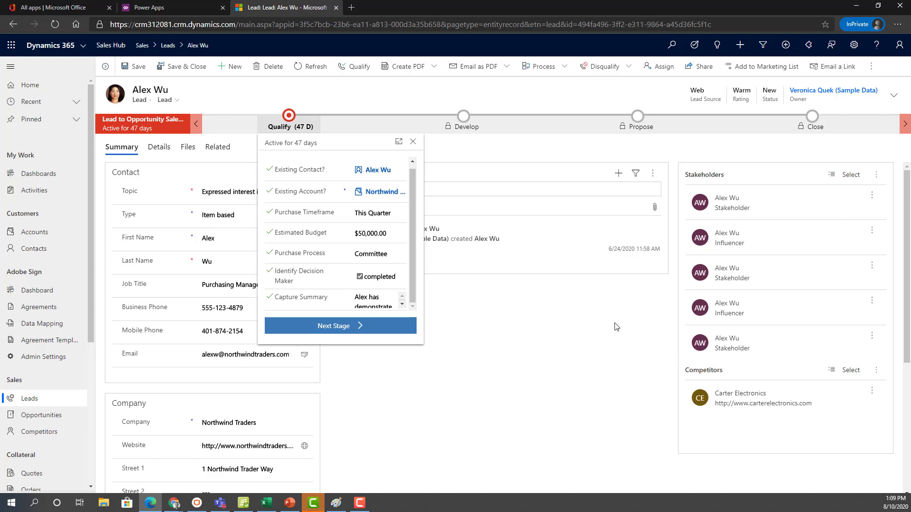
click(618, 310)
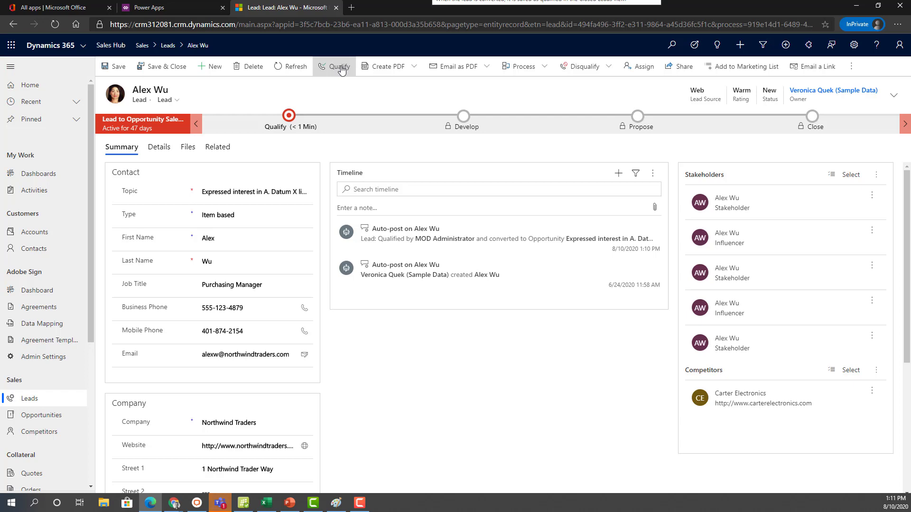
Qualify the lead, review the Develop and Propose stages, and keep Forecast Category at Pipeline.
click(340, 69)
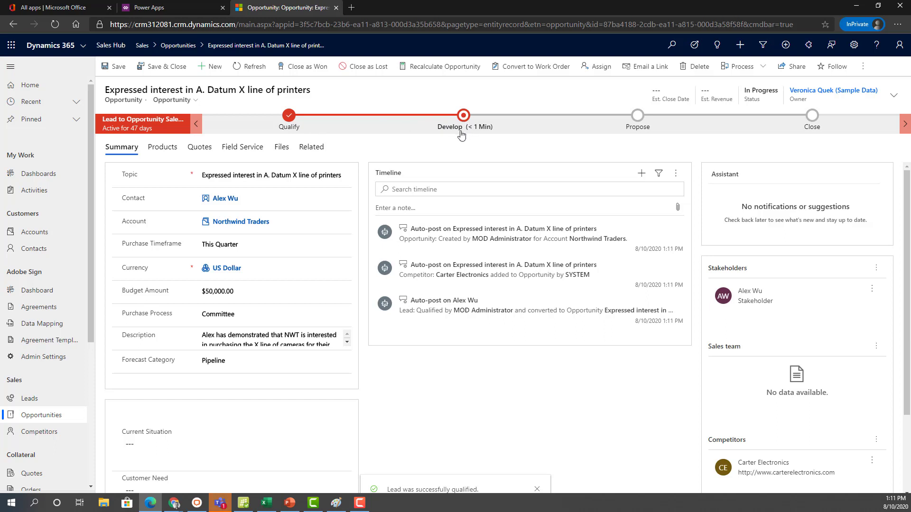
click(460, 134)
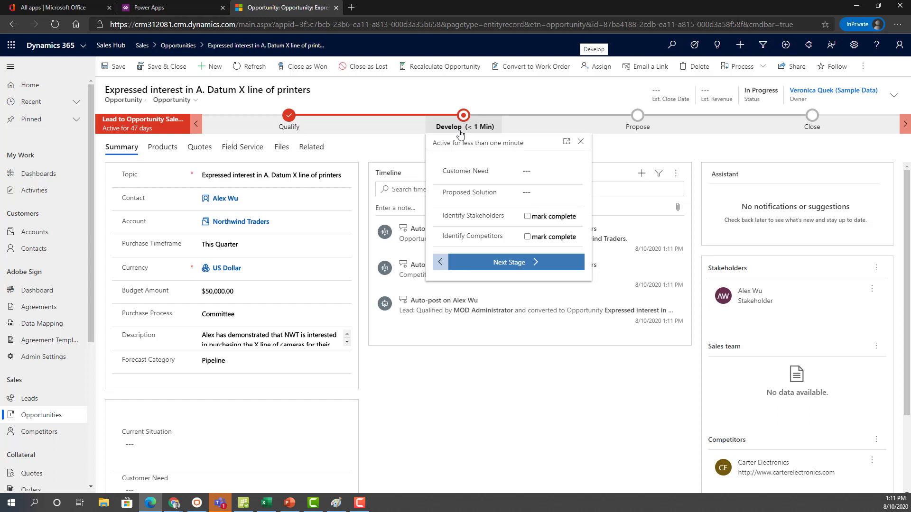
click(631, 132)
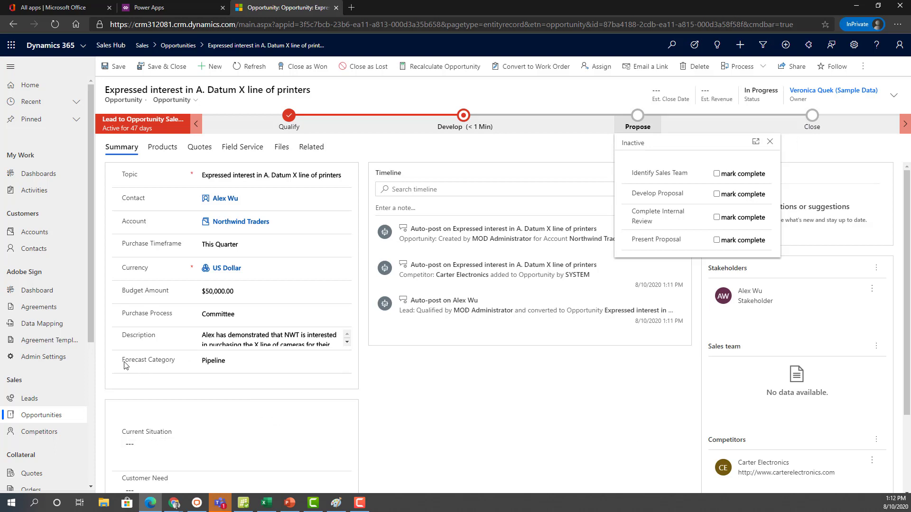
click(231, 366)
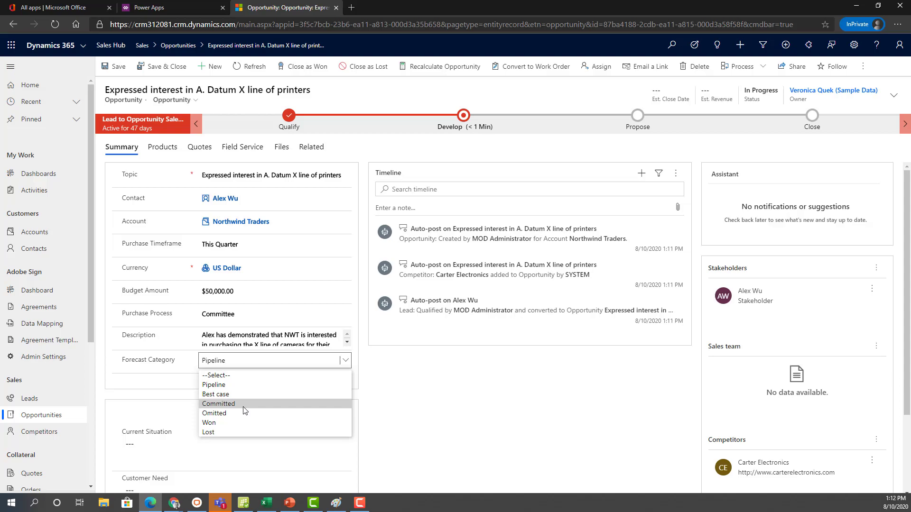
click(440, 410)
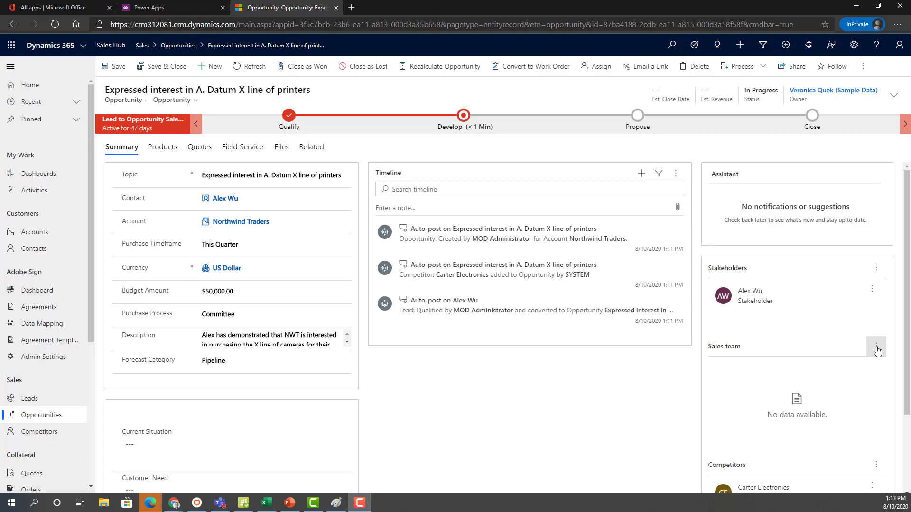
Start a new quote from the printers opportunity's Quotes list.
click(198, 147)
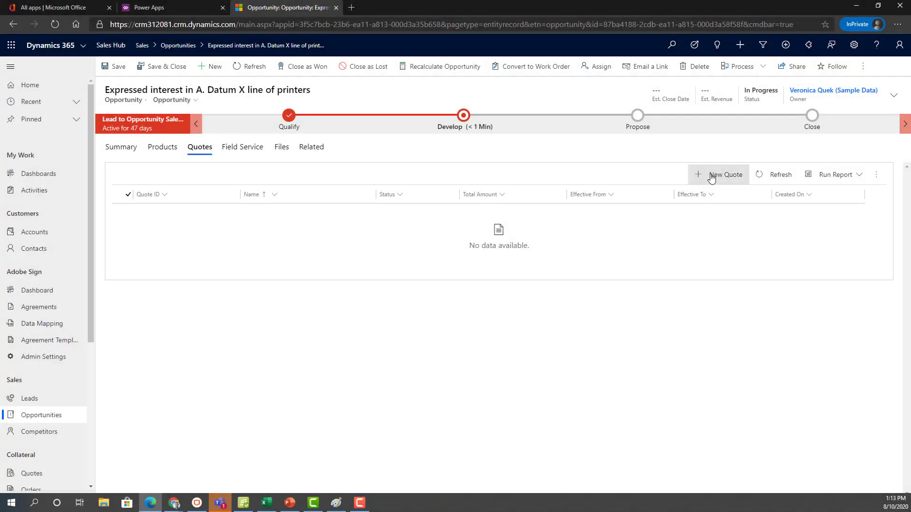
click(712, 176)
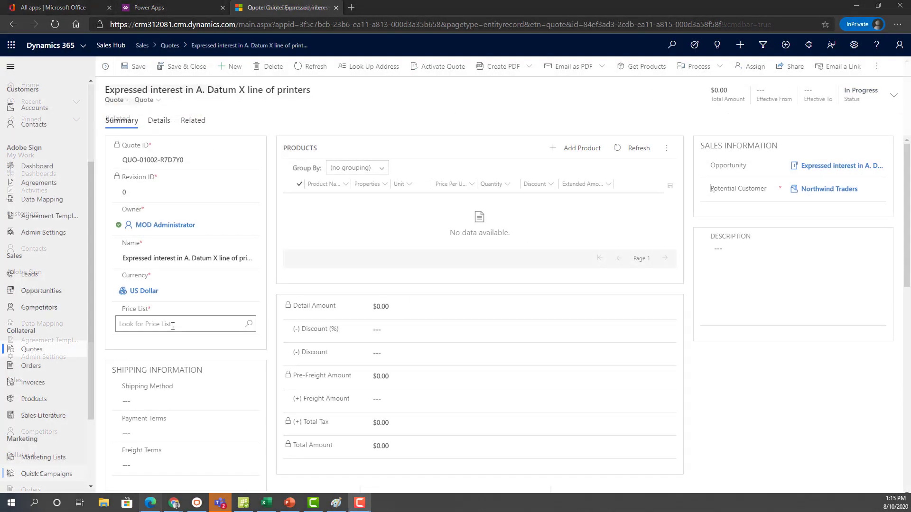
Set the quote's price list to Products and Packaged Services.
click(174, 324)
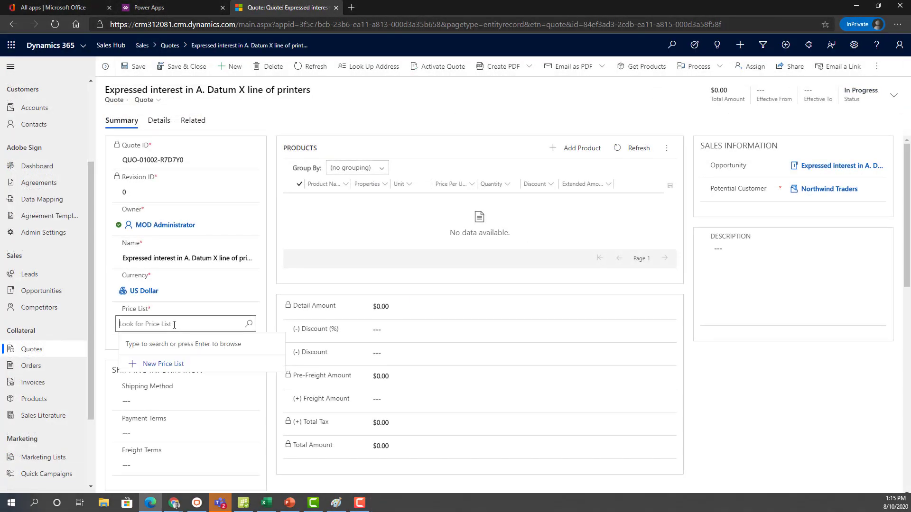
click(248, 326)
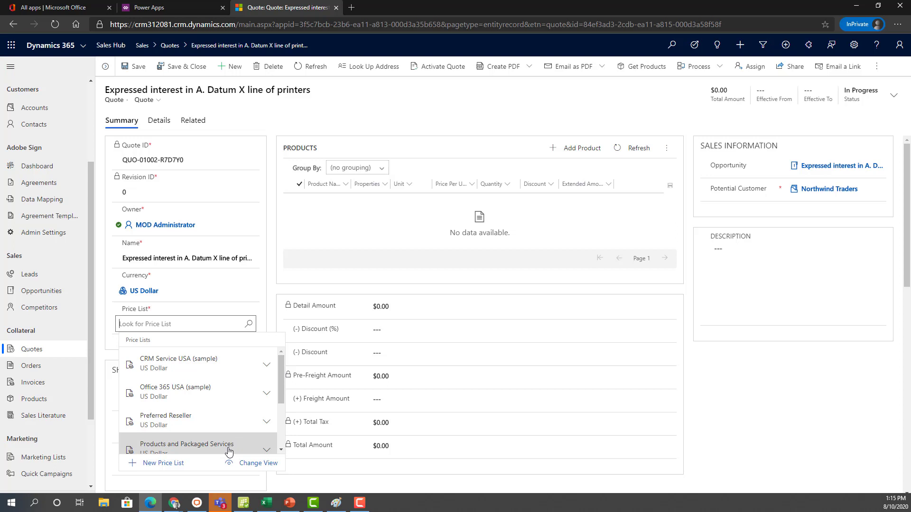
click(229, 448)
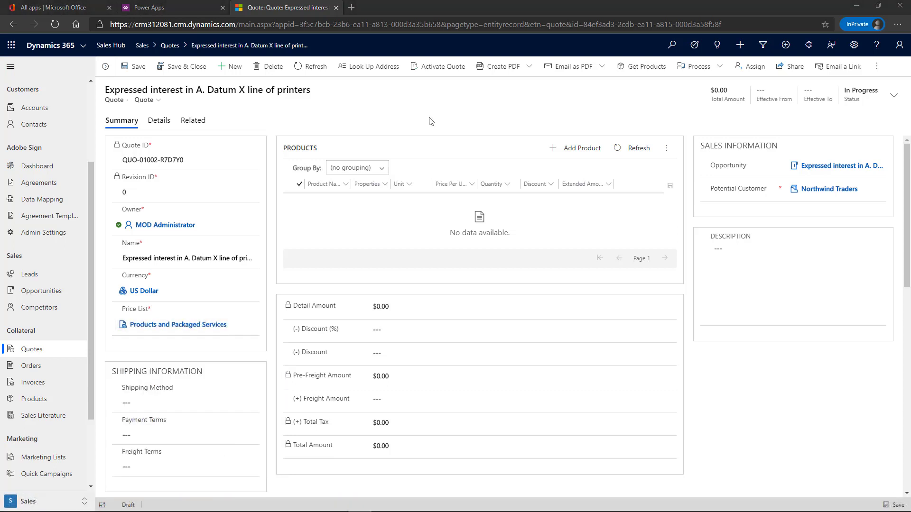
Add an ArmBand 100 line at the default price to the printers quote and save it.
click(553, 150)
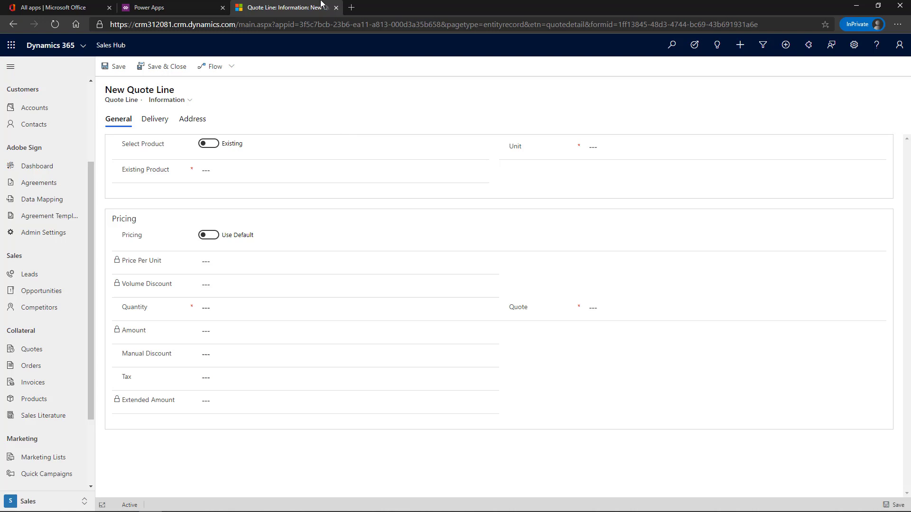
click(210, 145)
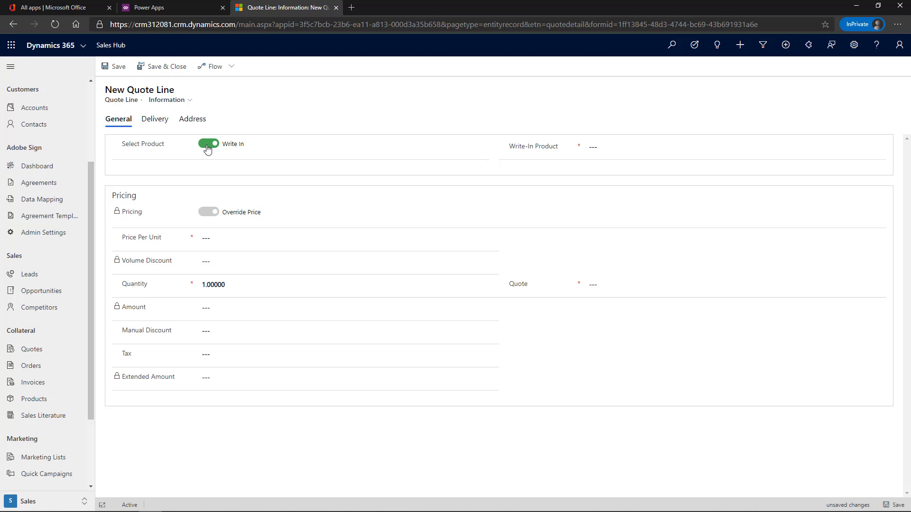
click(210, 145)
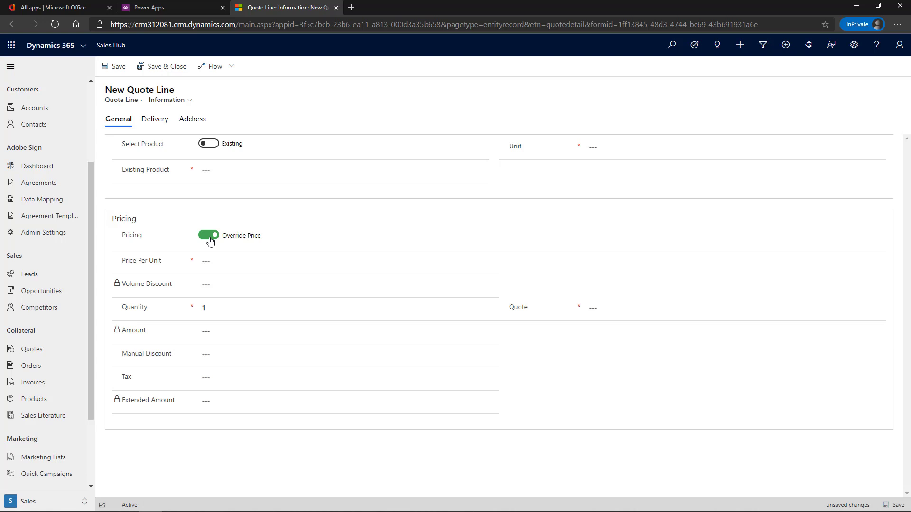
click(210, 241)
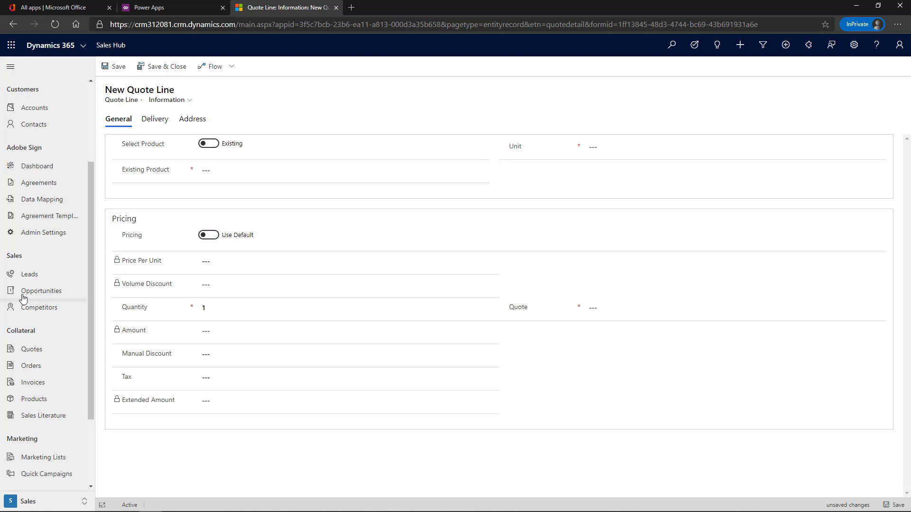
click(215, 163)
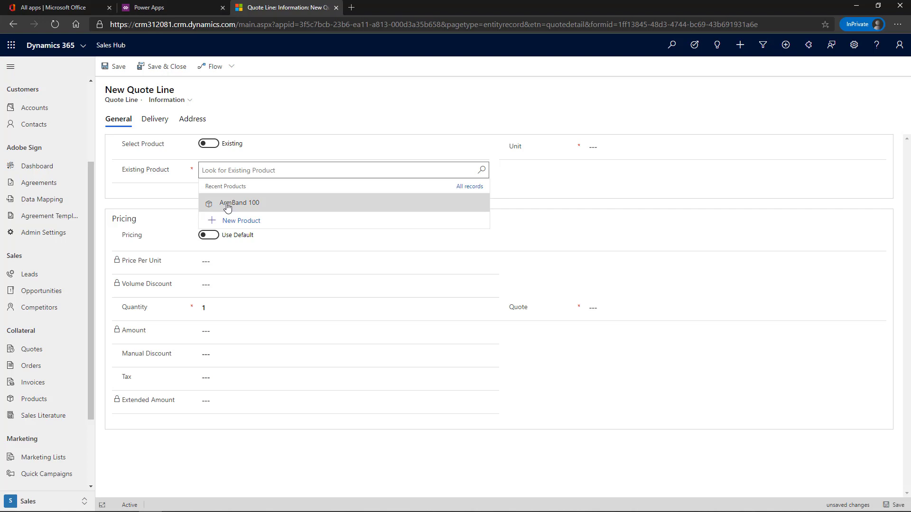
click(228, 207)
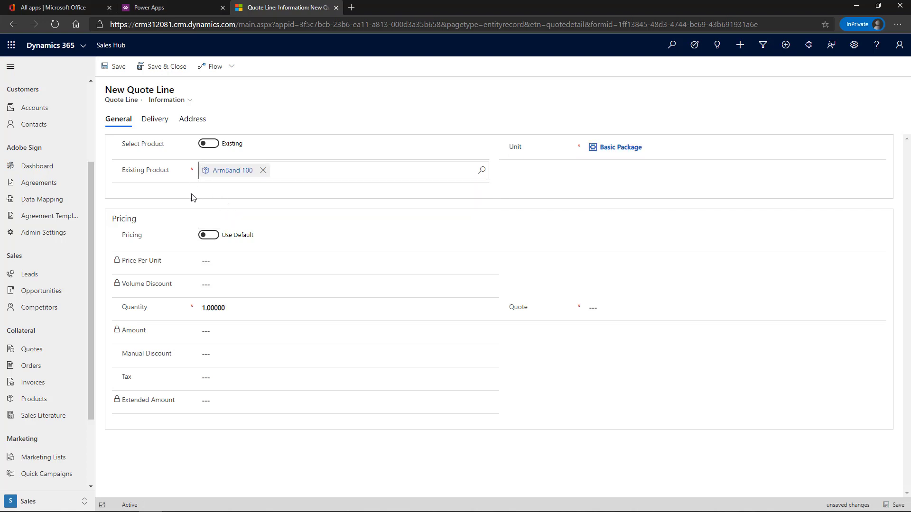
click(593, 307)
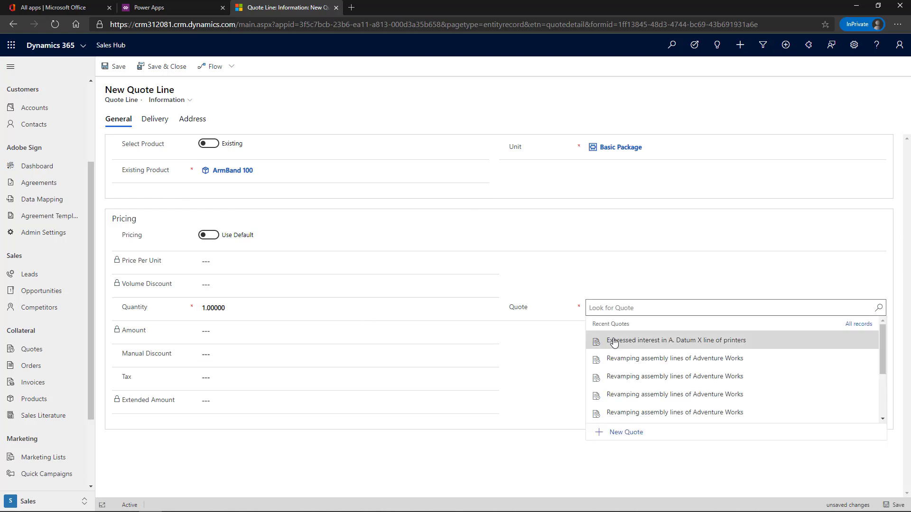
click(614, 341)
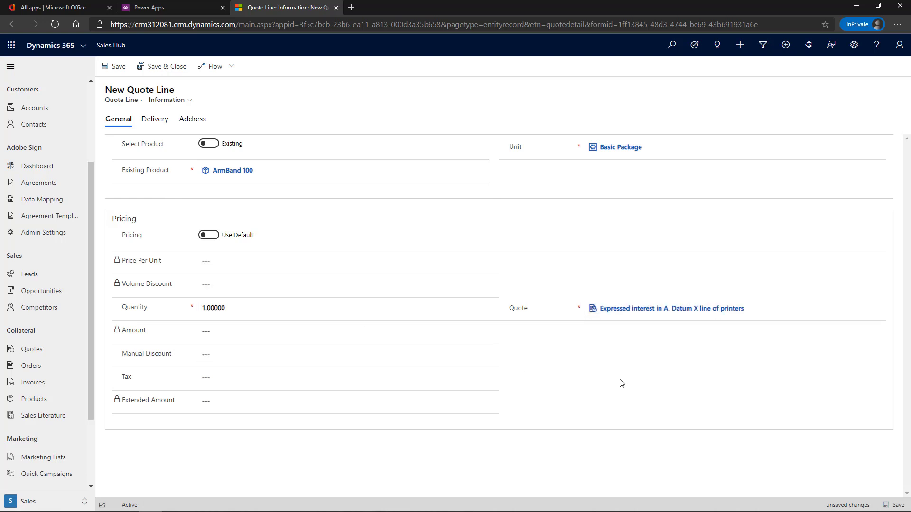
key(ctrl+s)
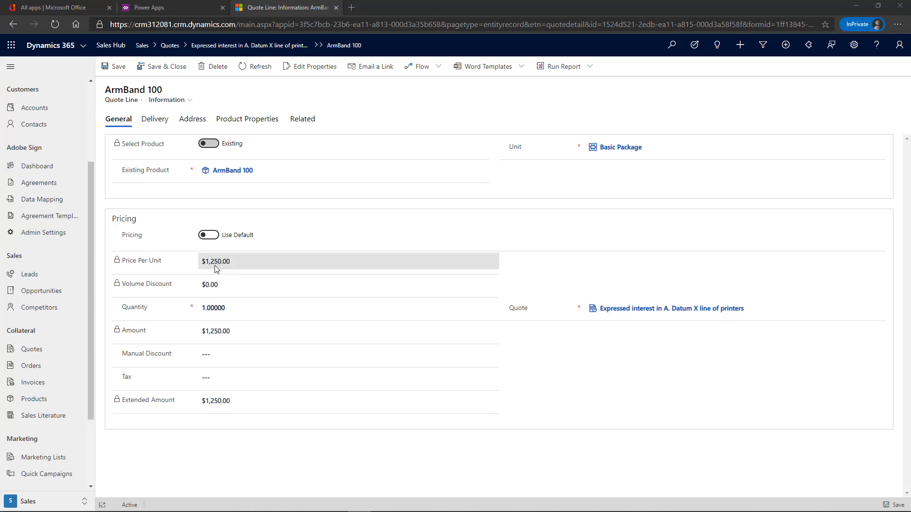
Change the line's quantity to 12, save it, and return to the parent quote.
click(219, 306)
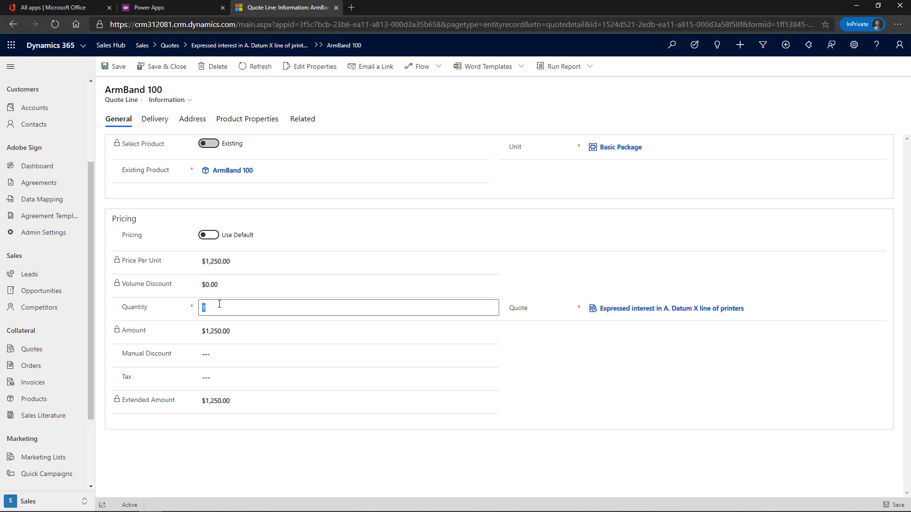
text(12)
click(290, 451)
click(116, 67)
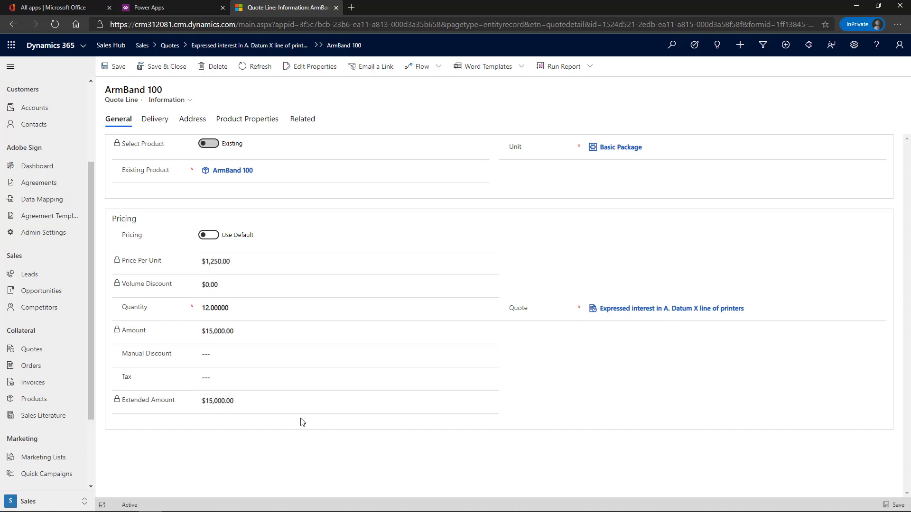
click(624, 309)
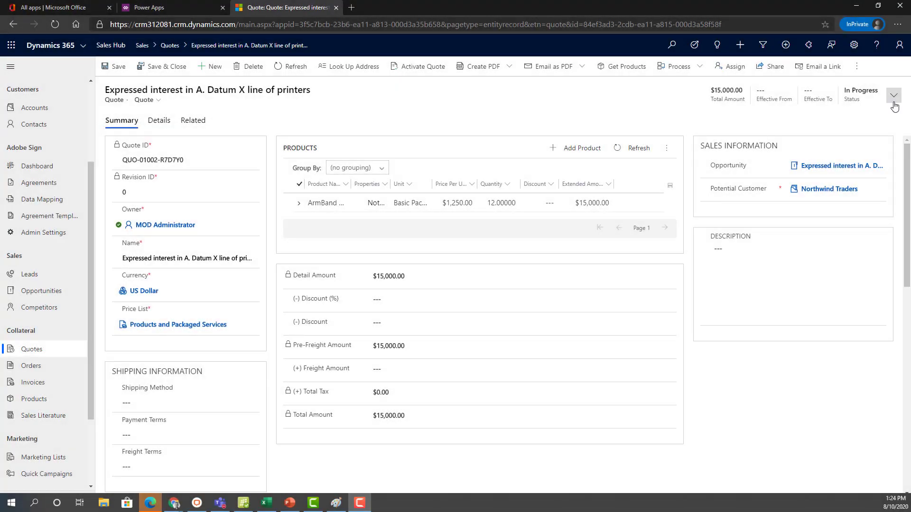
Set the quote's Effective From to 8/9/2020 and Effective To to 8/31/2020, then save.
click(894, 95)
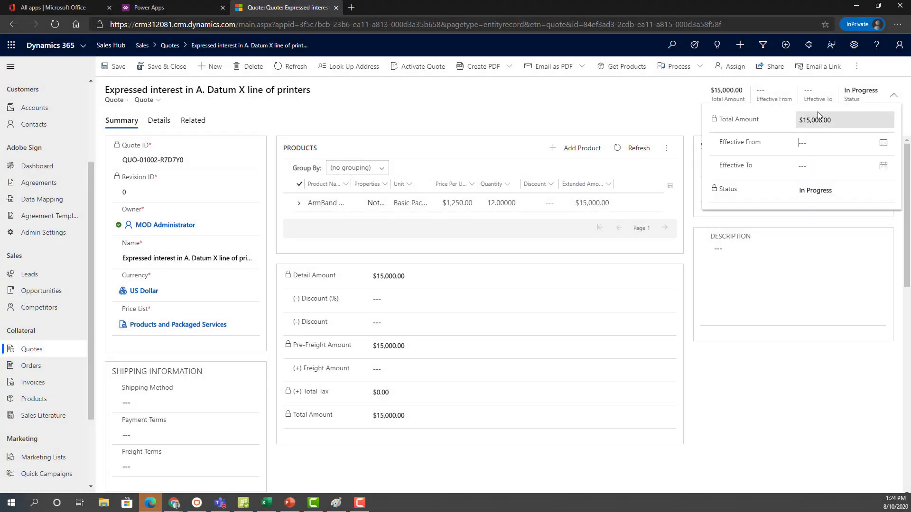
click(884, 142)
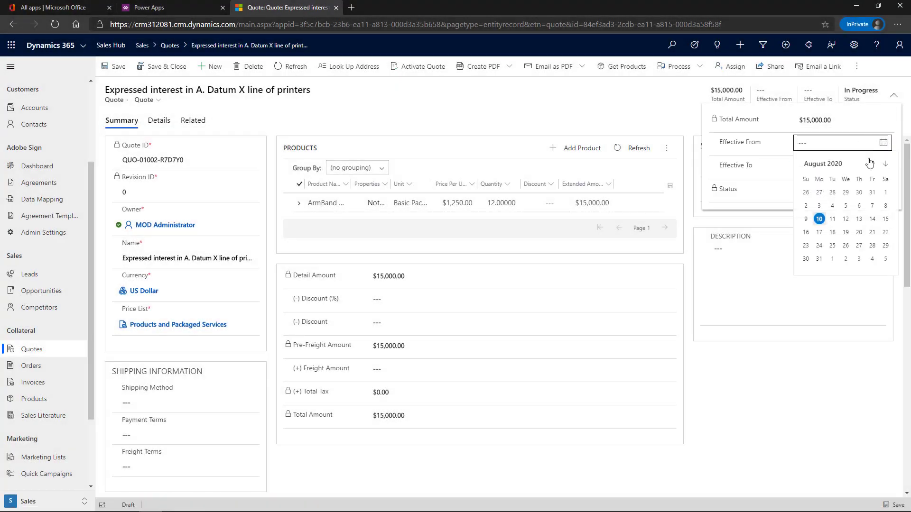
click(806, 219)
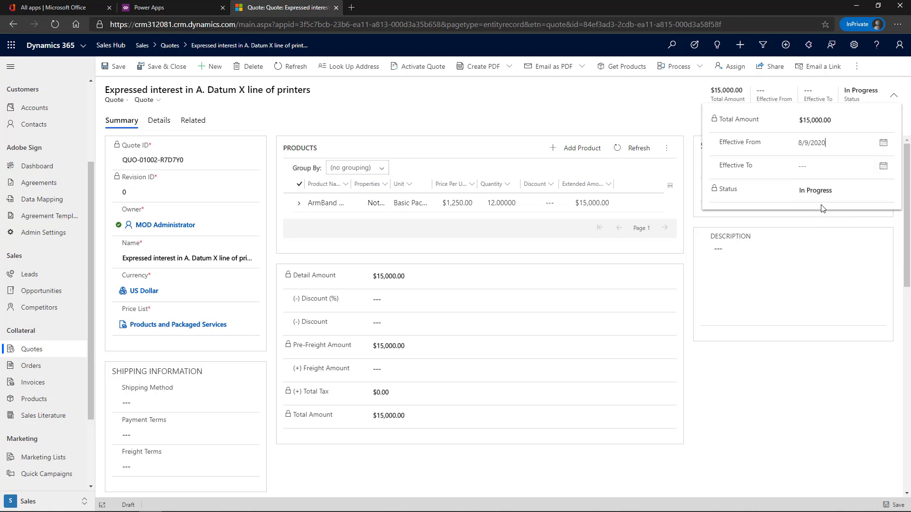
click(822, 164)
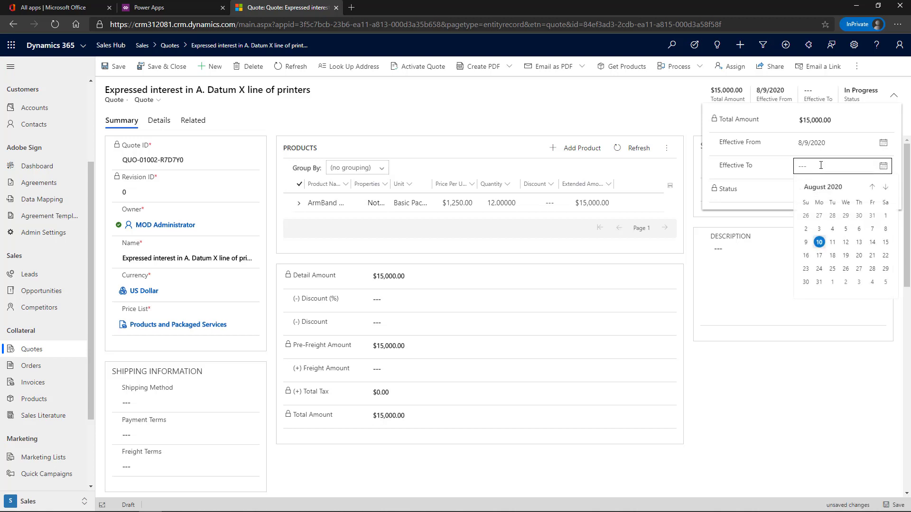
click(819, 283)
click(823, 397)
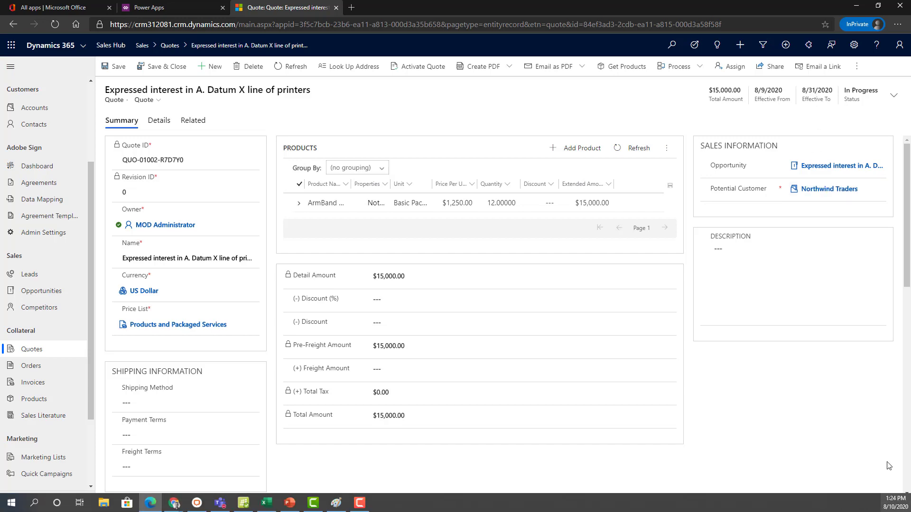
key(ctrl+s)
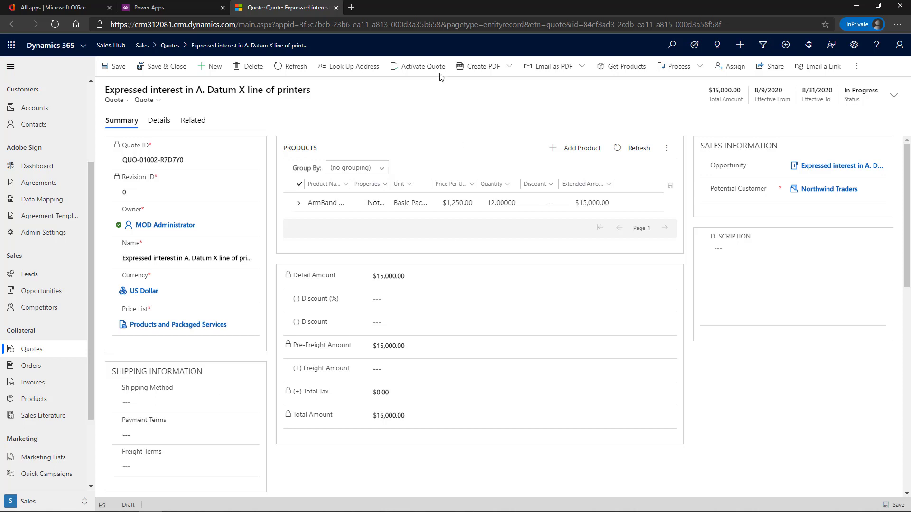
Activate the $15,000.00 quote so it becomes read-only.
click(417, 66)
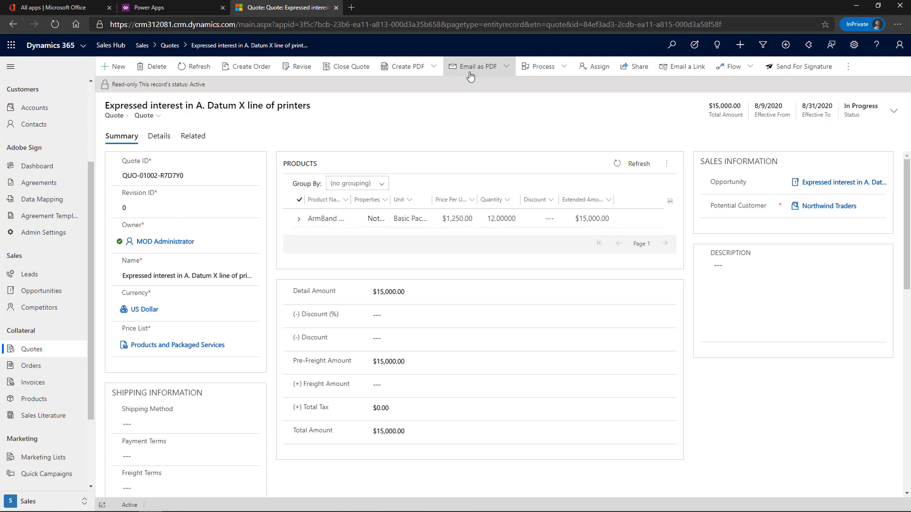
Create an order from the quote, keeping Status Reason Won and Close Opportunity Yes.
click(468, 75)
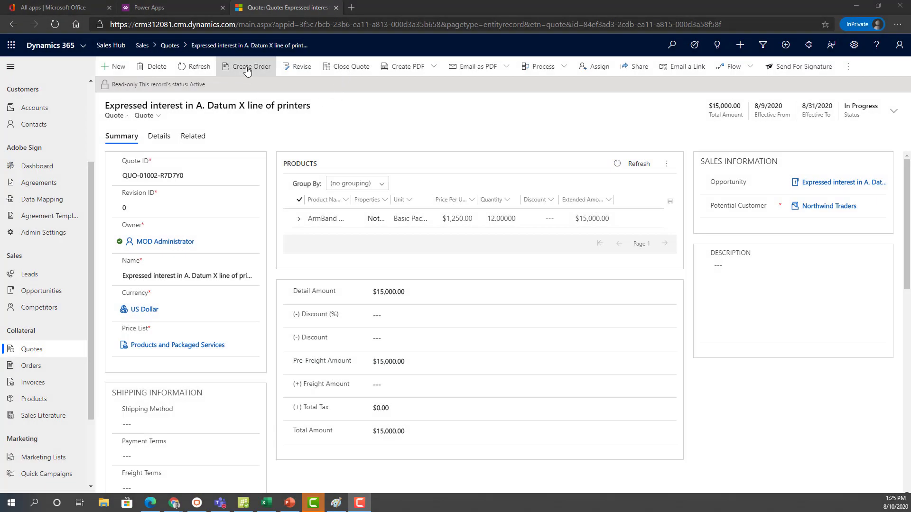
click(246, 69)
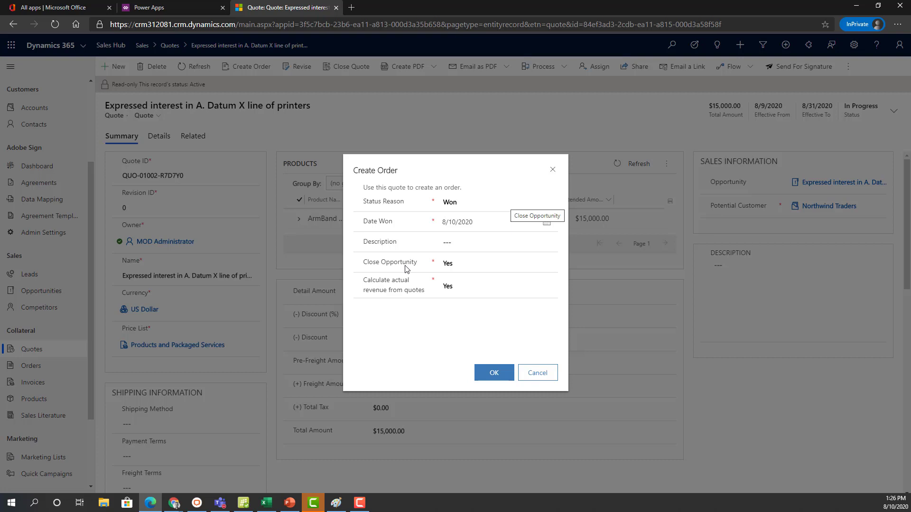
click(493, 374)
click(493, 375)
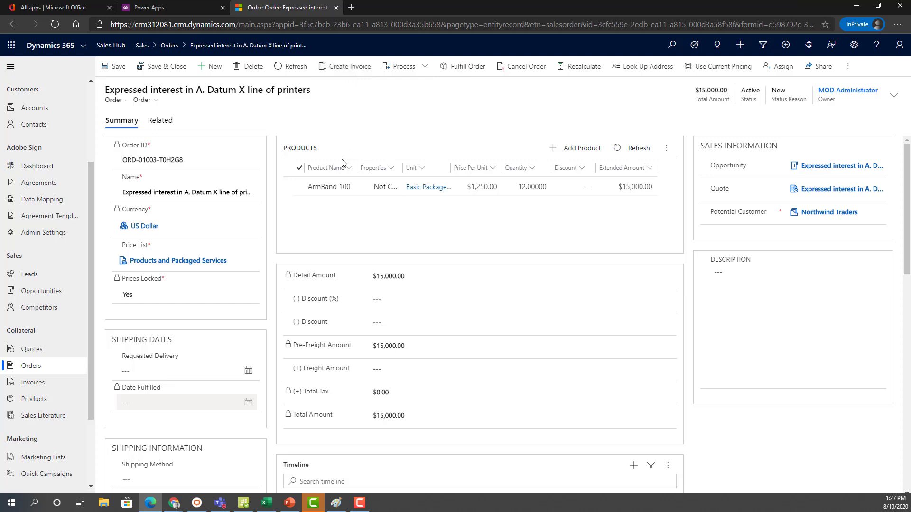
Look over the new $15,000.00 order, leaving Requested Delivery empty.
scroll(177, 339, down, 1)
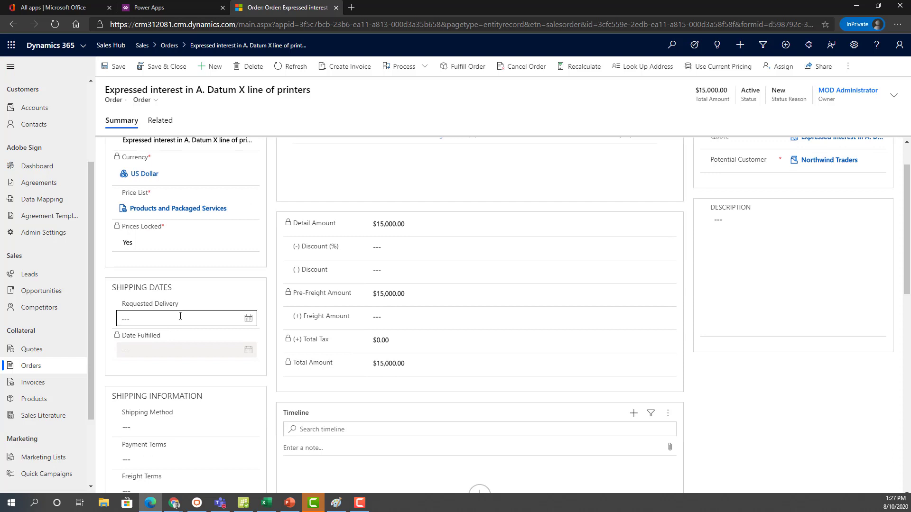
click(180, 317)
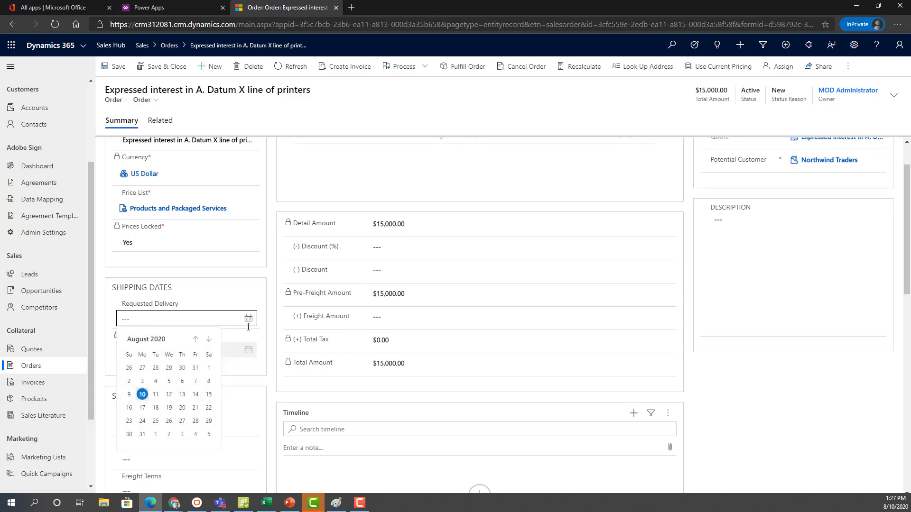
click(269, 324)
scroll(266, 326, down, 2)
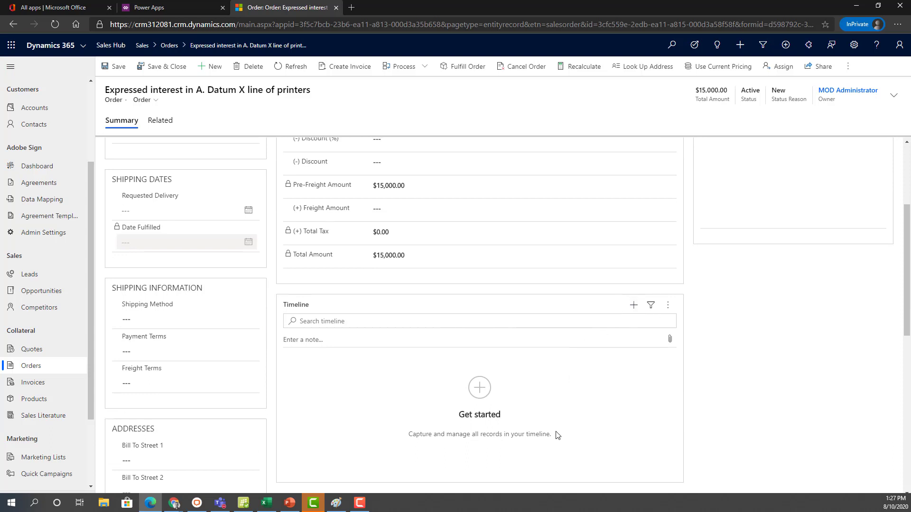
scroll(234, 350, down, 2)
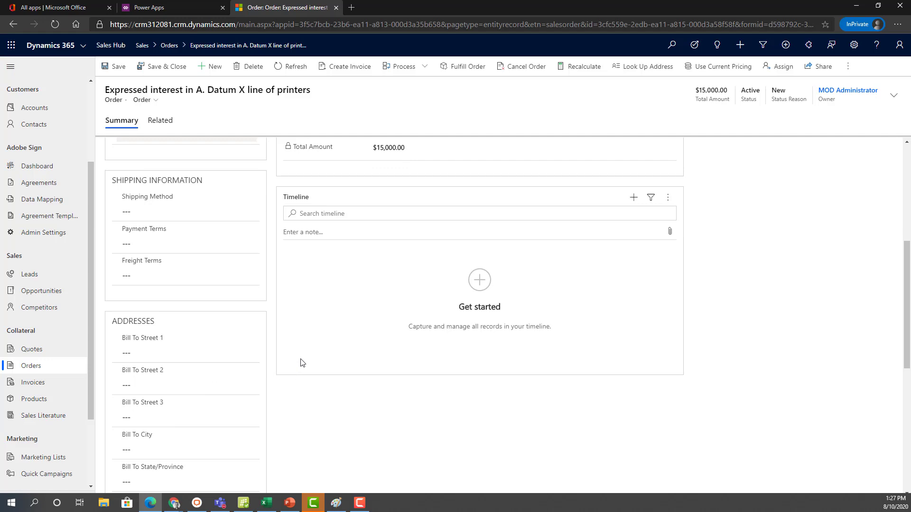
scroll(303, 356, up, 5)
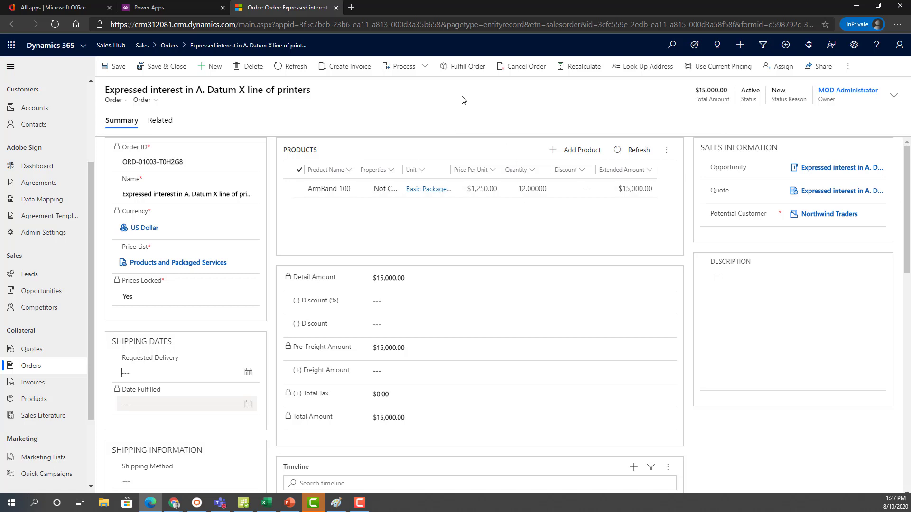
Fulfill the order as Complete on 8/10/2020 with description 'Ship today by 5pm'.
click(462, 72)
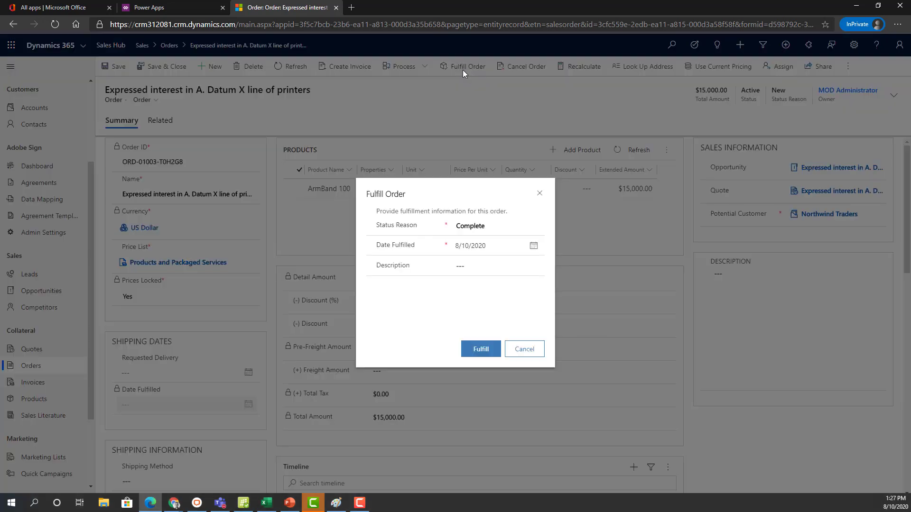
click(467, 269)
text(Ship today by 6)
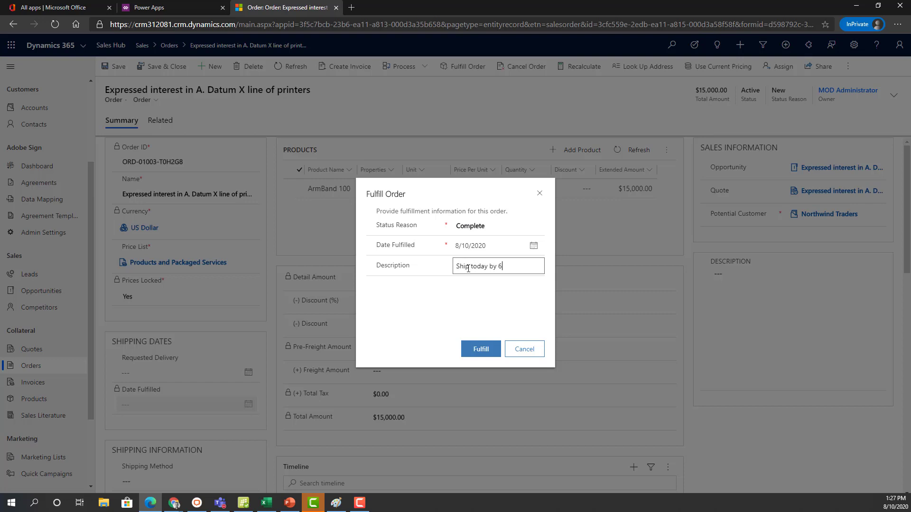
key(BackSpace)
text(5pm)
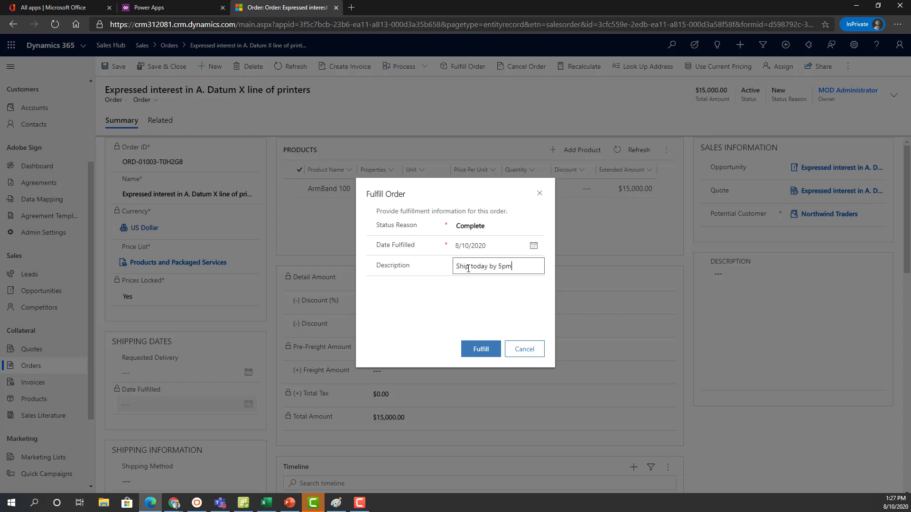
click(479, 348)
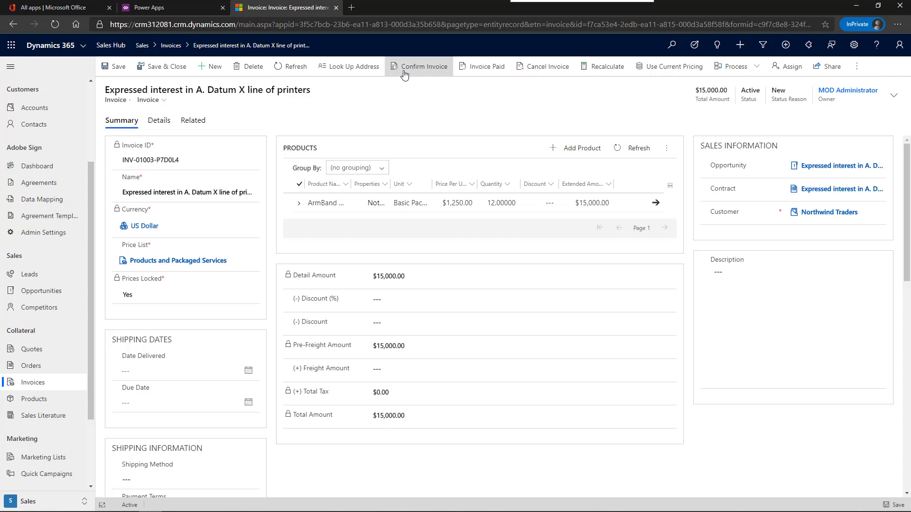
Mark the $15,000.00 invoice as Paid, keeping status reason Complete.
click(470, 69)
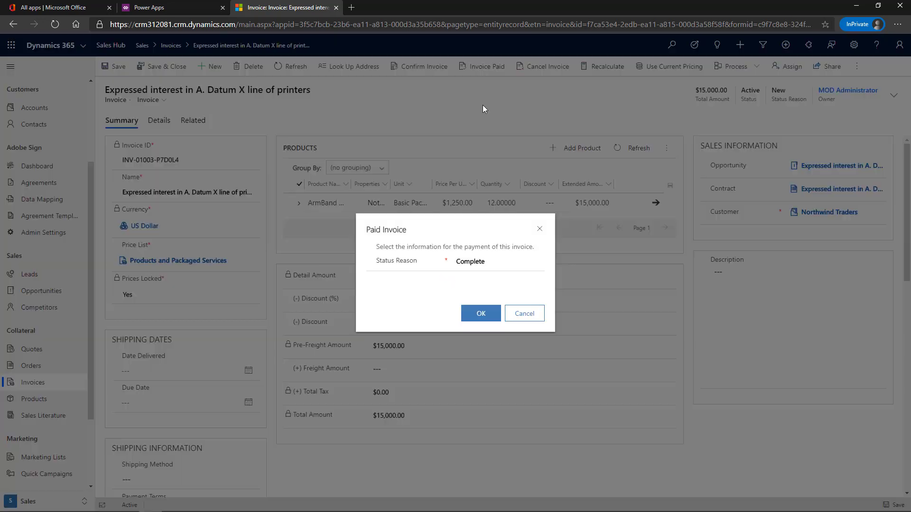
click(489, 265)
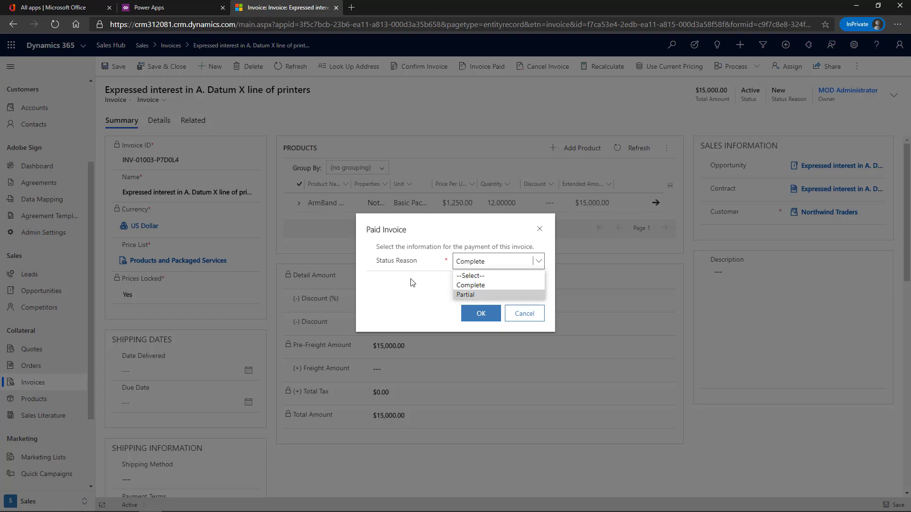
click(461, 286)
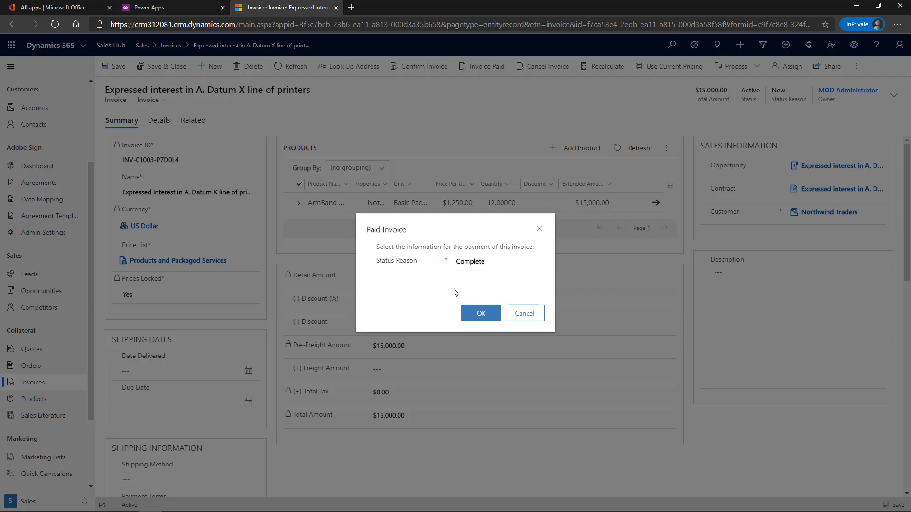
click(480, 313)
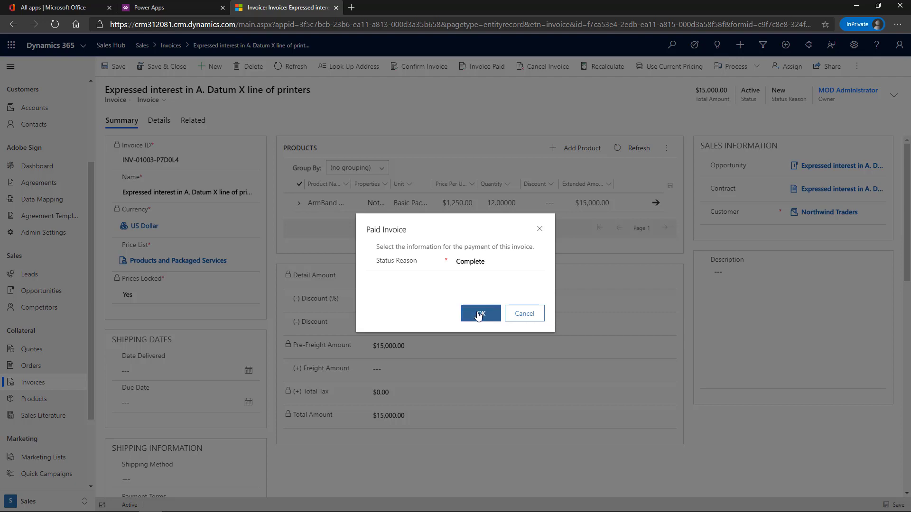